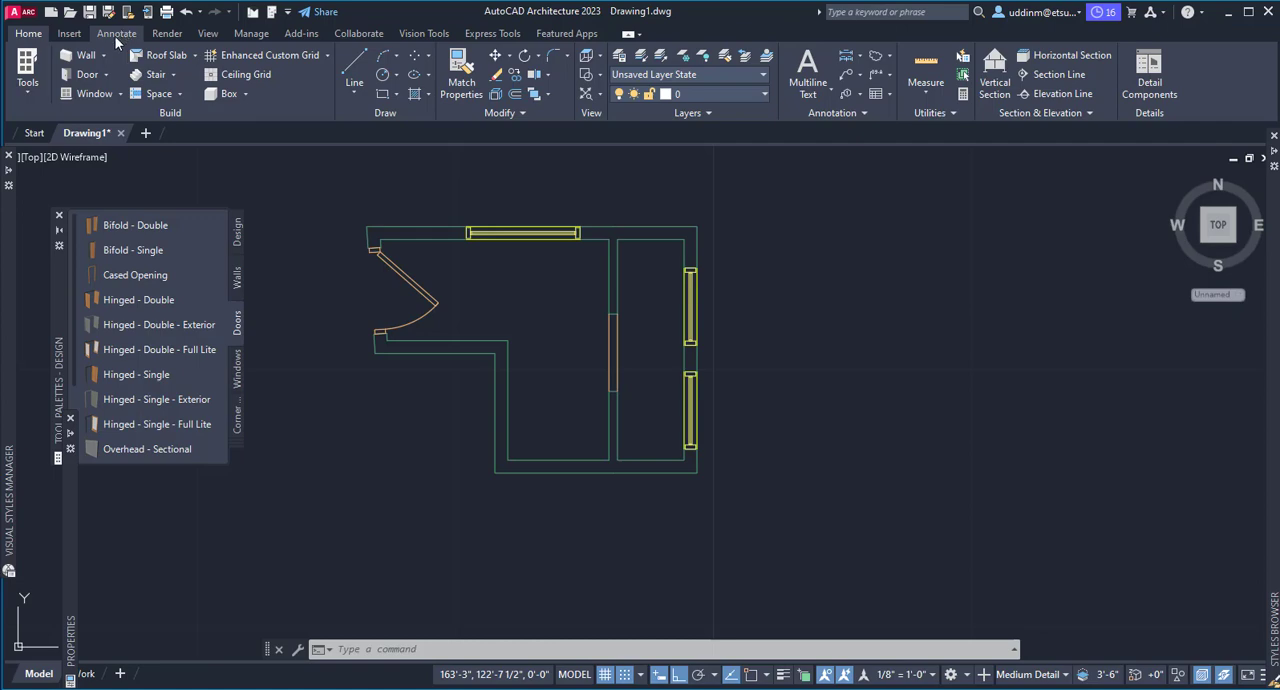
Start a linear dimension and turn on object snap for picking wall corners and window edges
{"action": "left_click", "coordinate": [115, 34]}
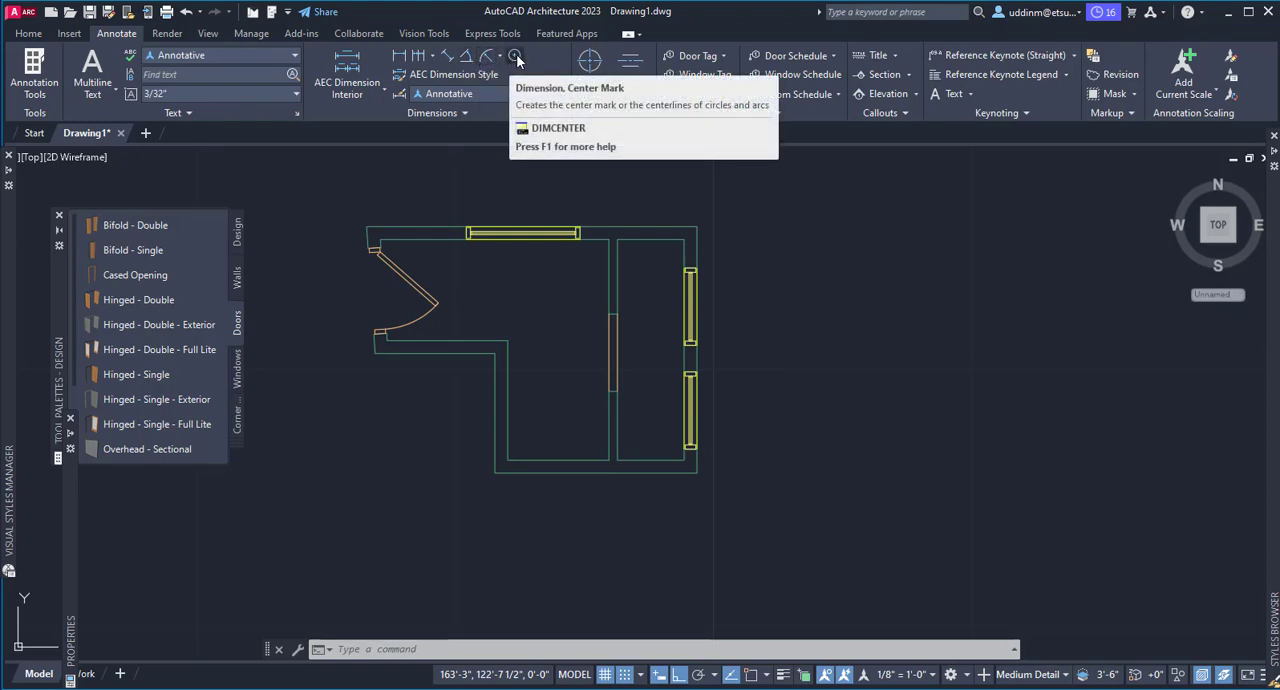
{"action": "left_click", "coordinate": [401, 57]}
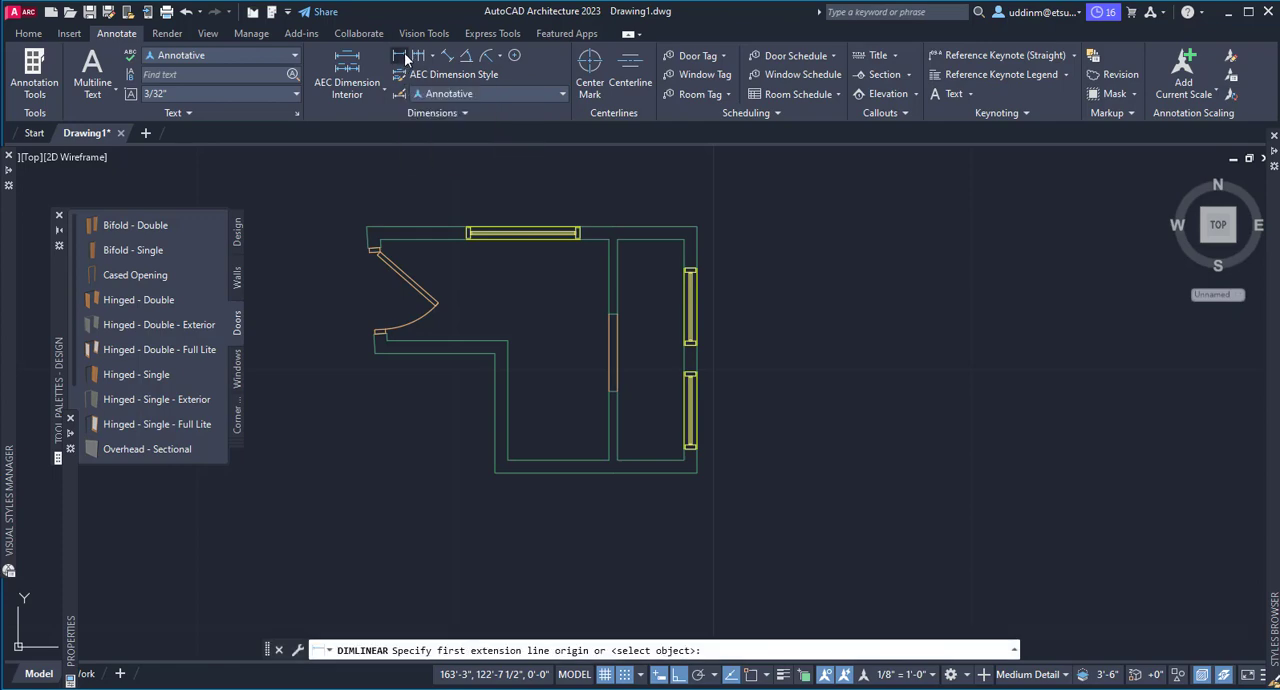
{"action": "left_click", "coordinate": [405, 58]}
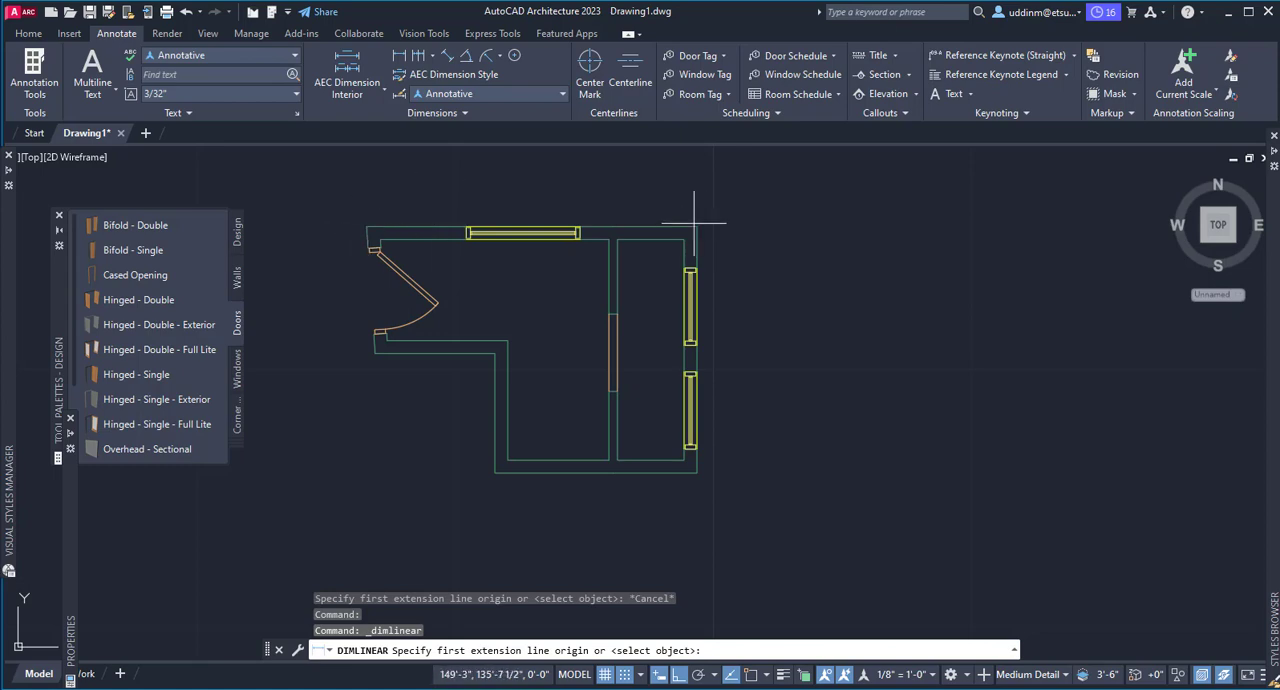
{"action": "key", "text": "F3"}
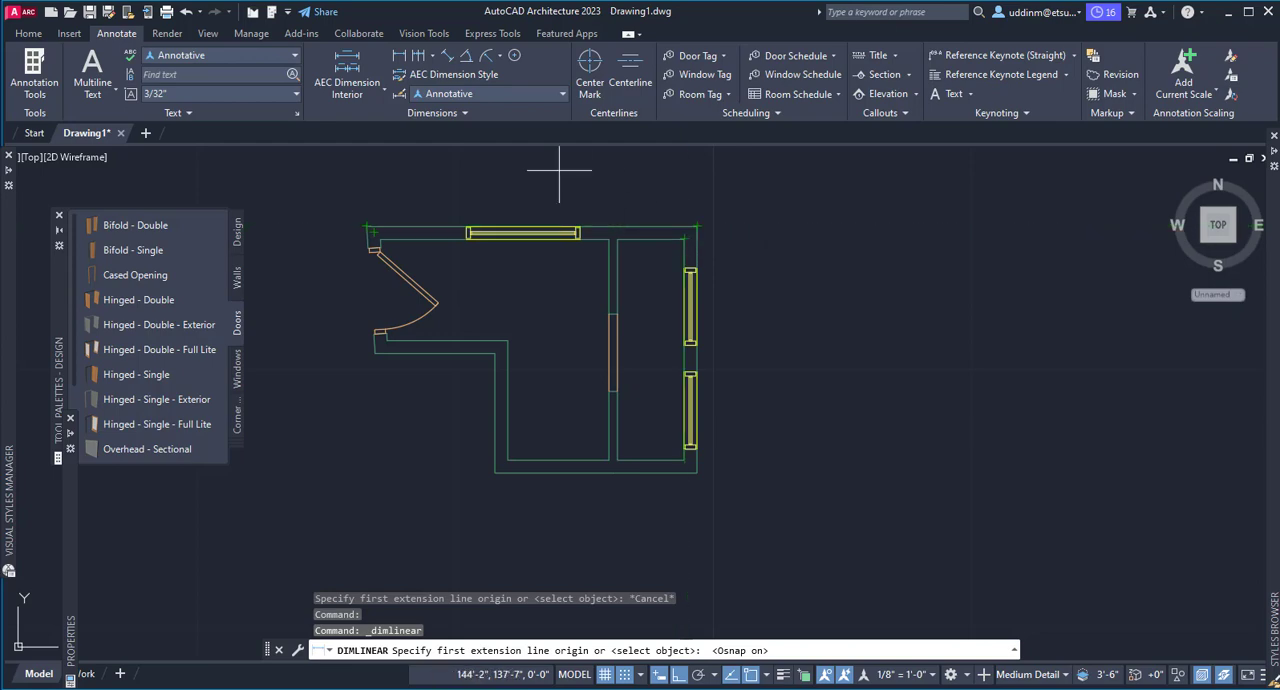
{"action": "left_click", "coordinate": [432, 57]}
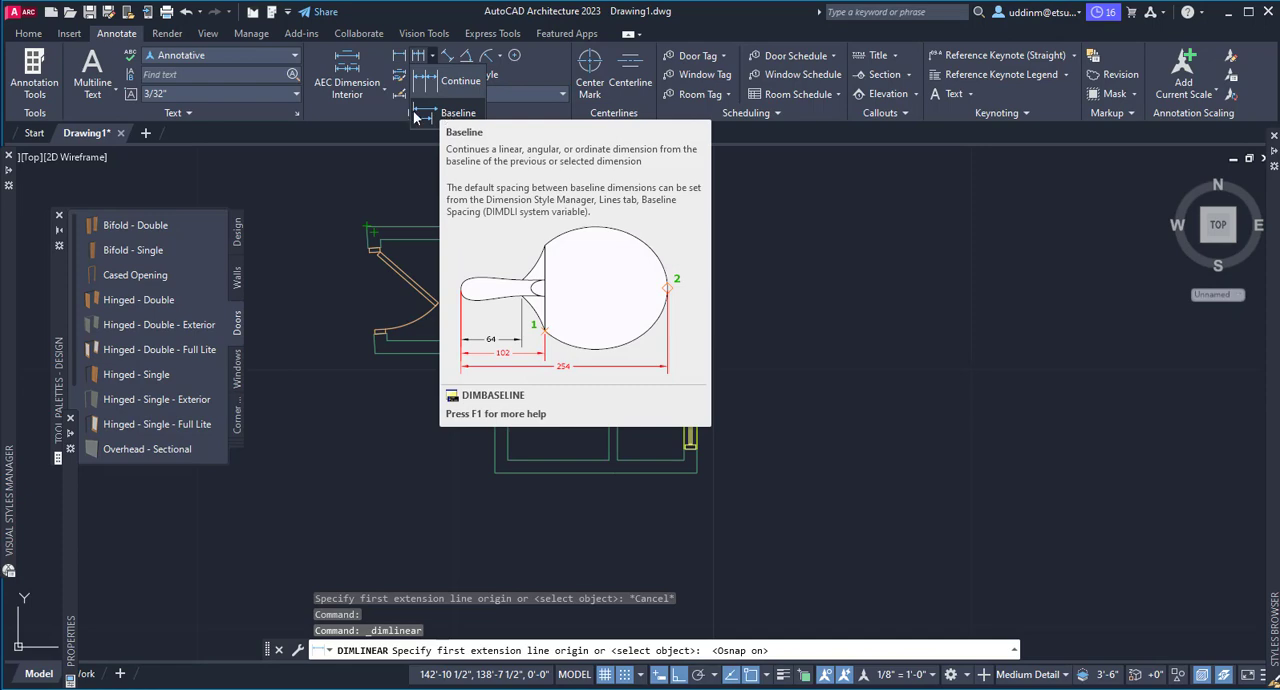
{"action": "left_click", "coordinate": [385, 92]}
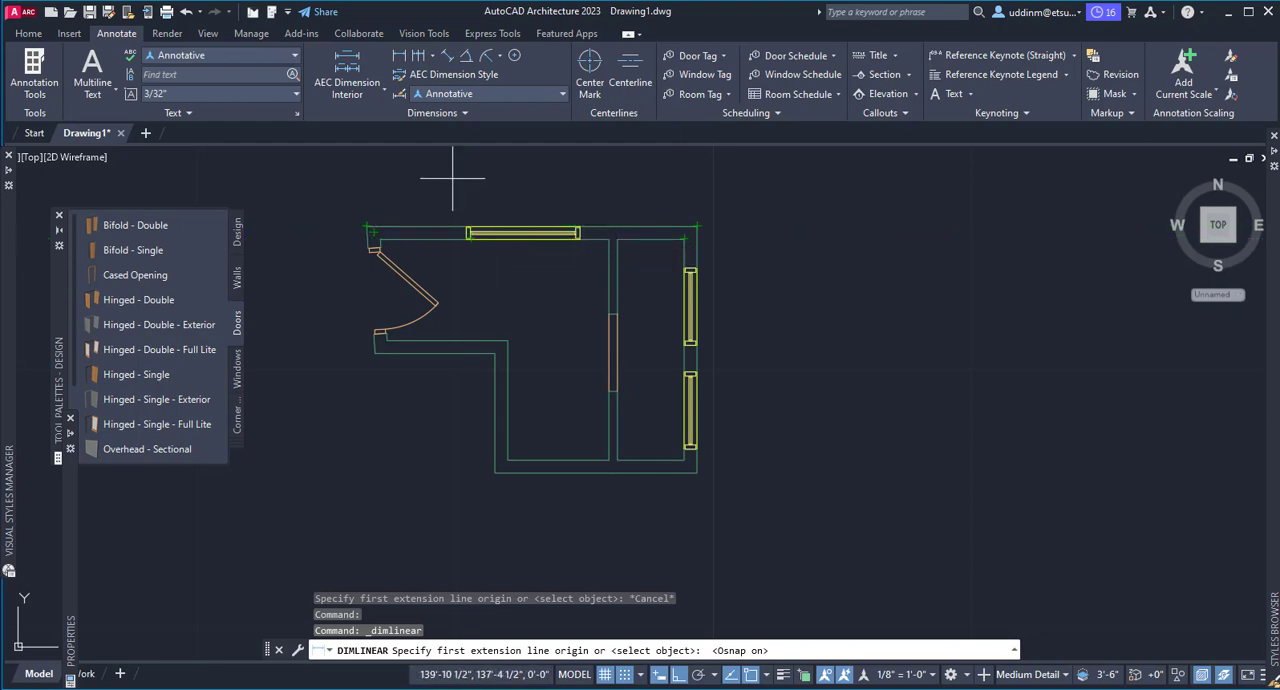
{"action": "key", "text": "Escape"}
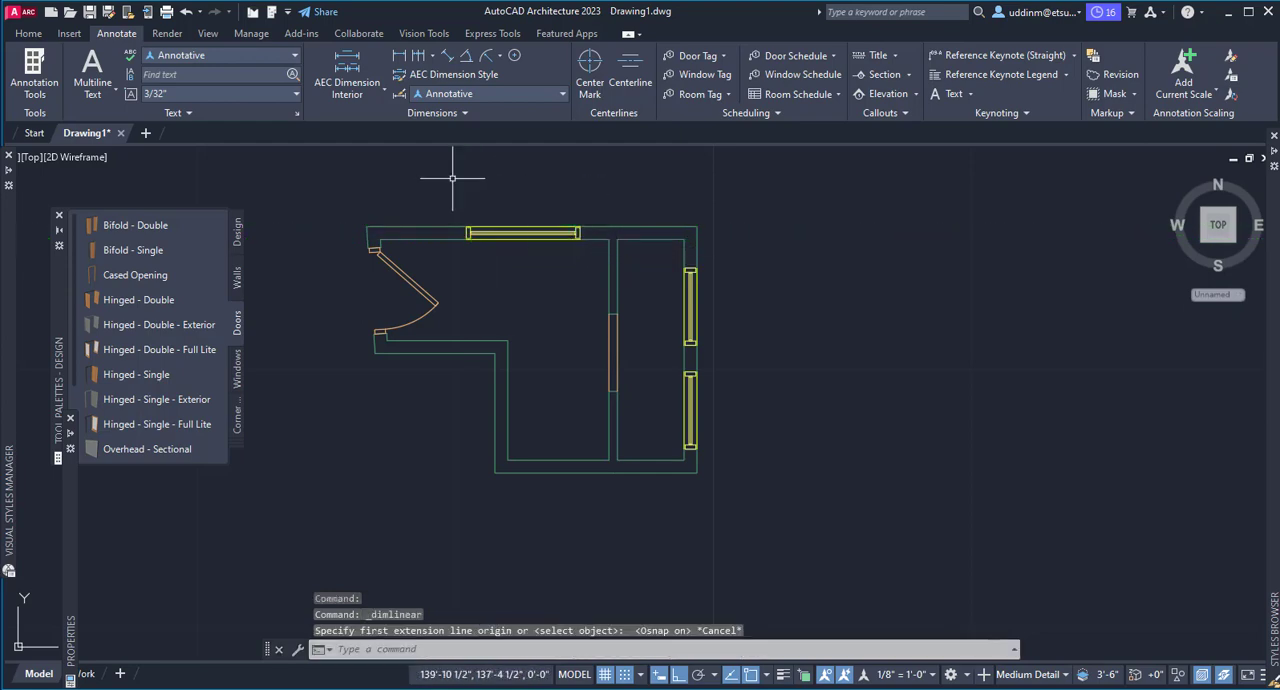
Add a linear dimension across the full outer length of the upper wall, corner to corner, placed above the plan
{"action": "left_click", "coordinate": [429, 60]}
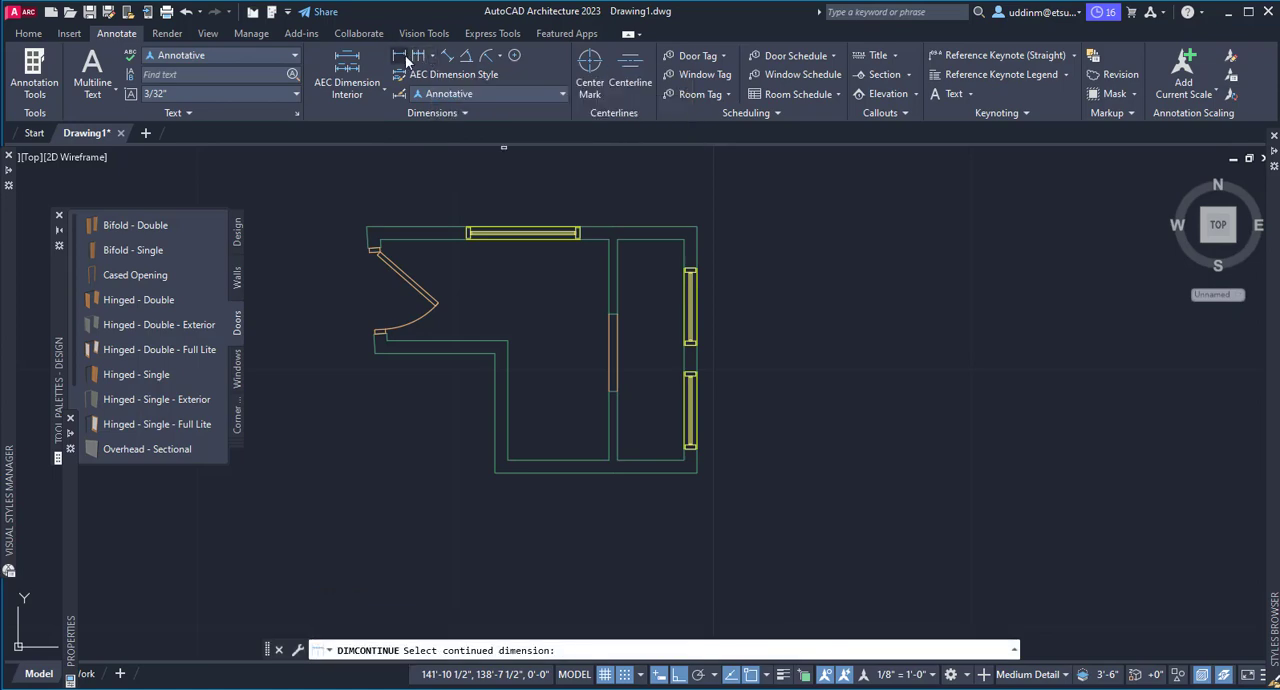
{"action": "left_click", "coordinate": [401, 57]}
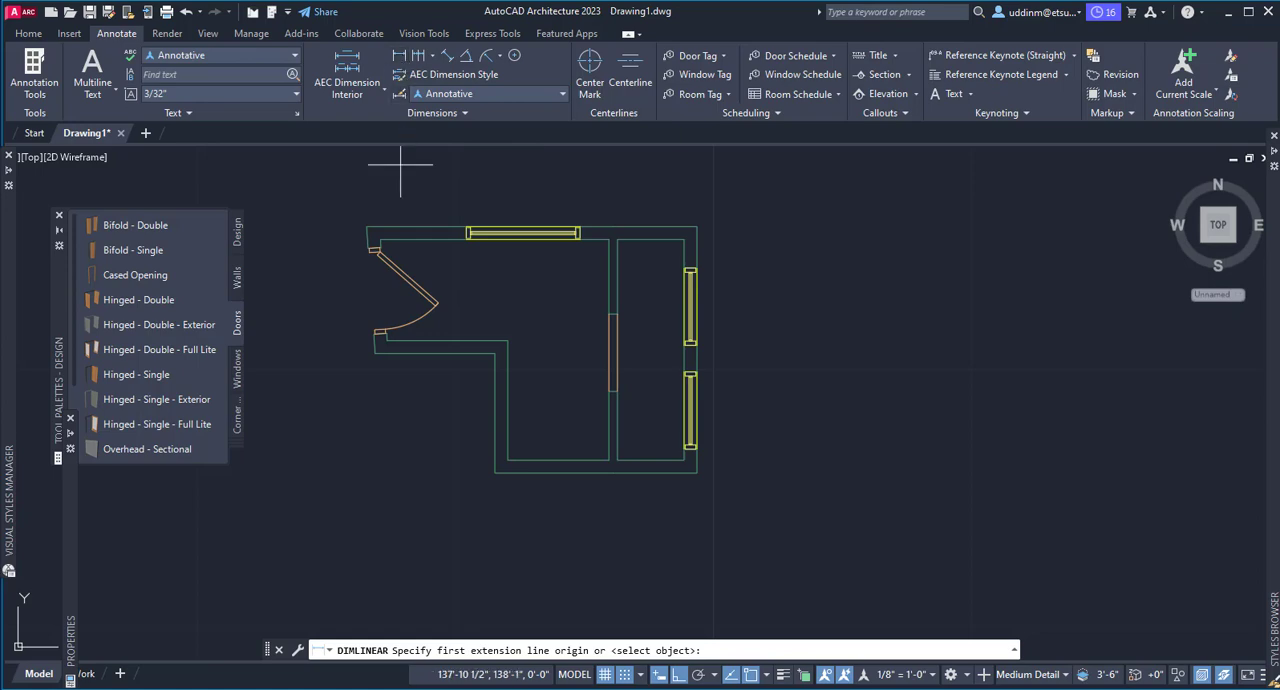
{"action": "left_click", "coordinate": [367, 226]}
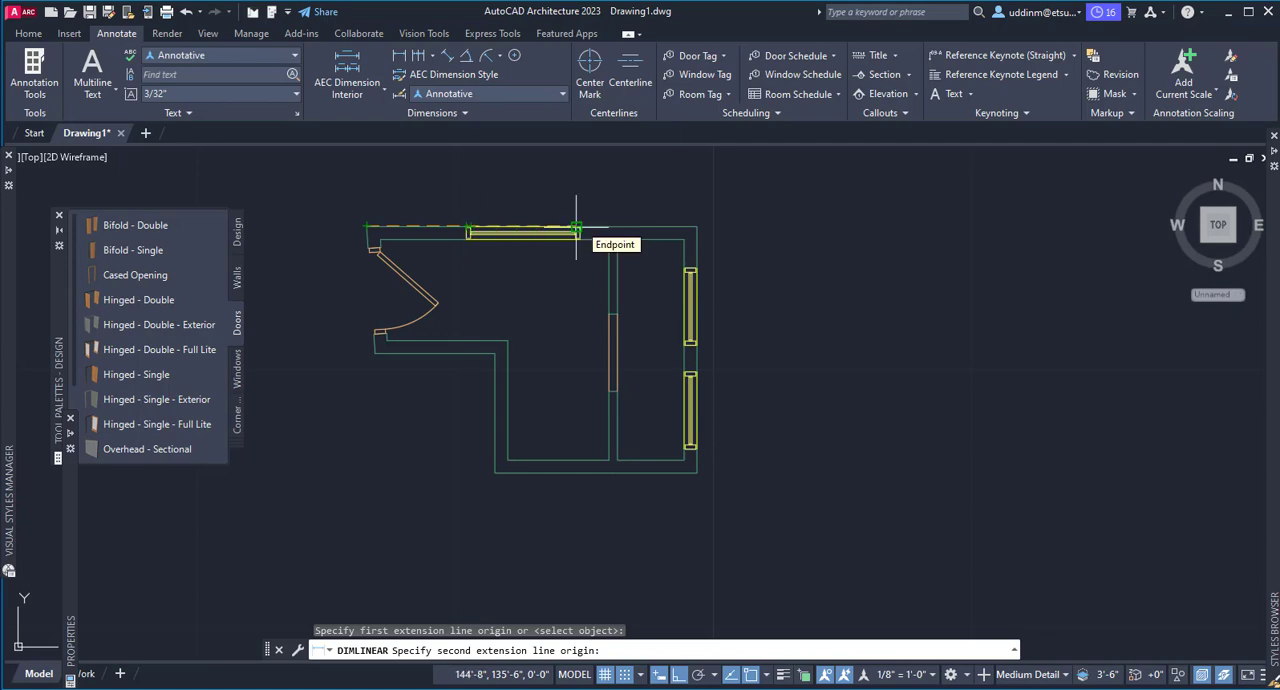
{"action": "left_click", "coordinate": [697, 227]}
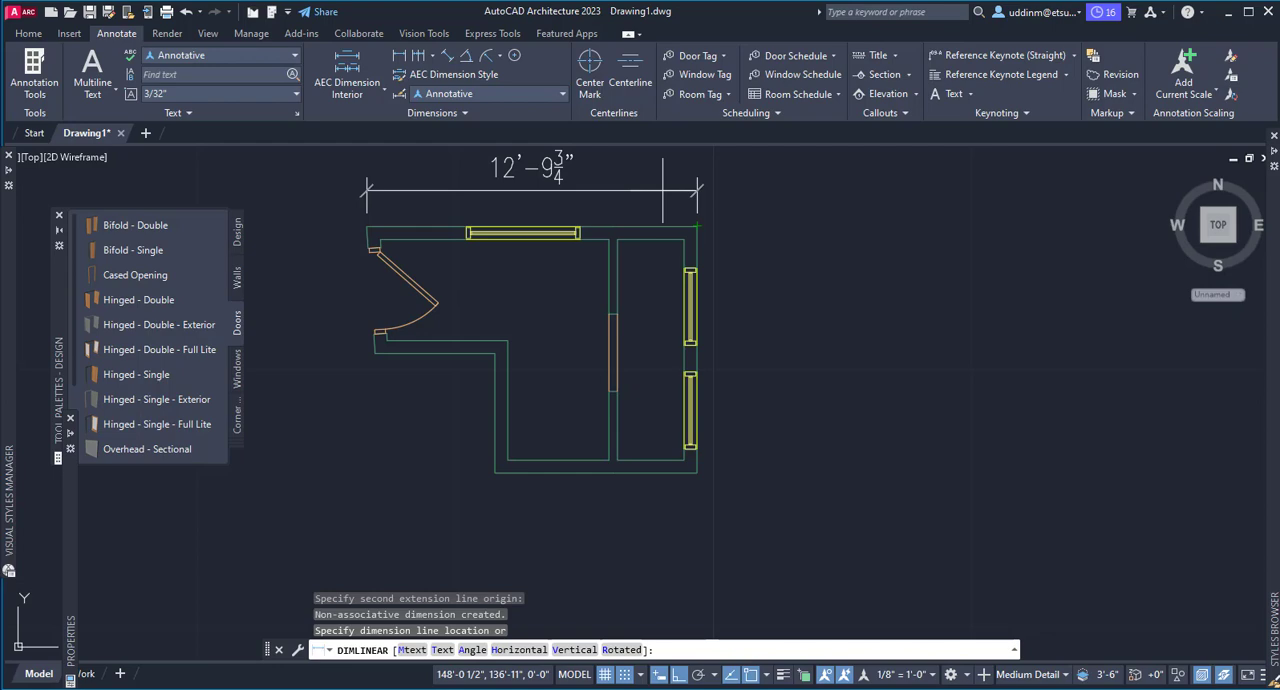
{"action": "middle_click_drag", "start_coordinate": [662, 190], "coordinate": [661, 246]}
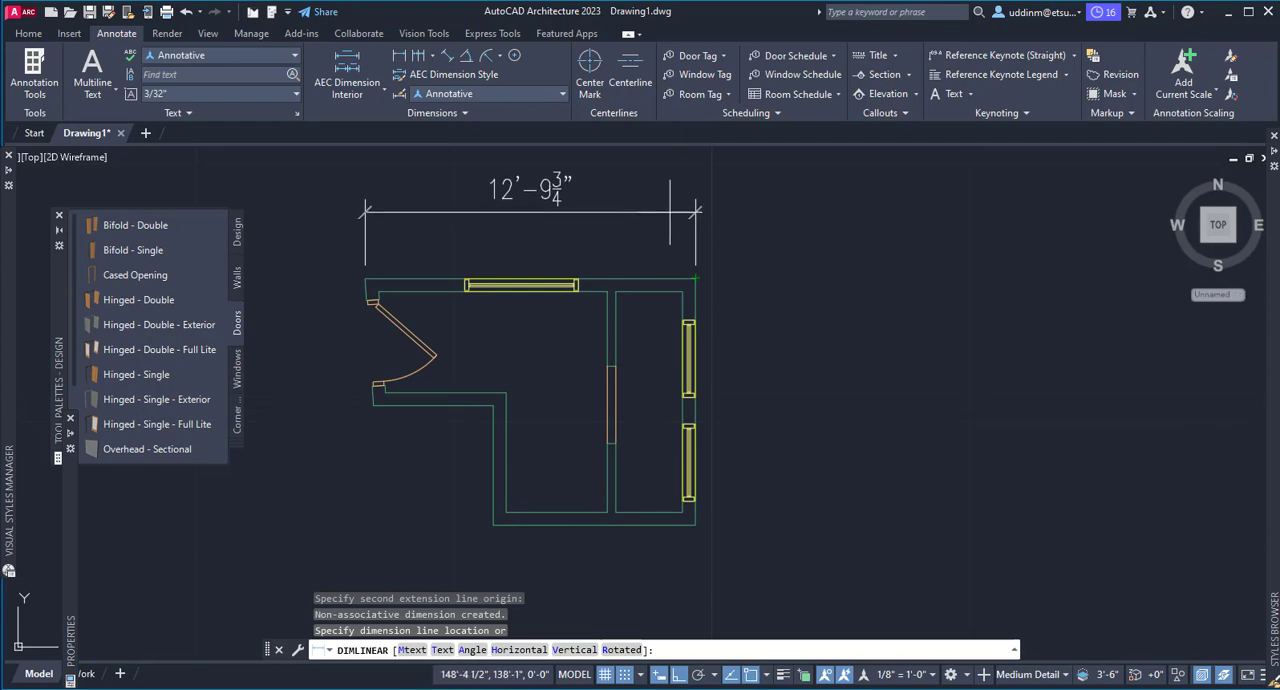
{"action": "left_click", "coordinate": [690, 208]}
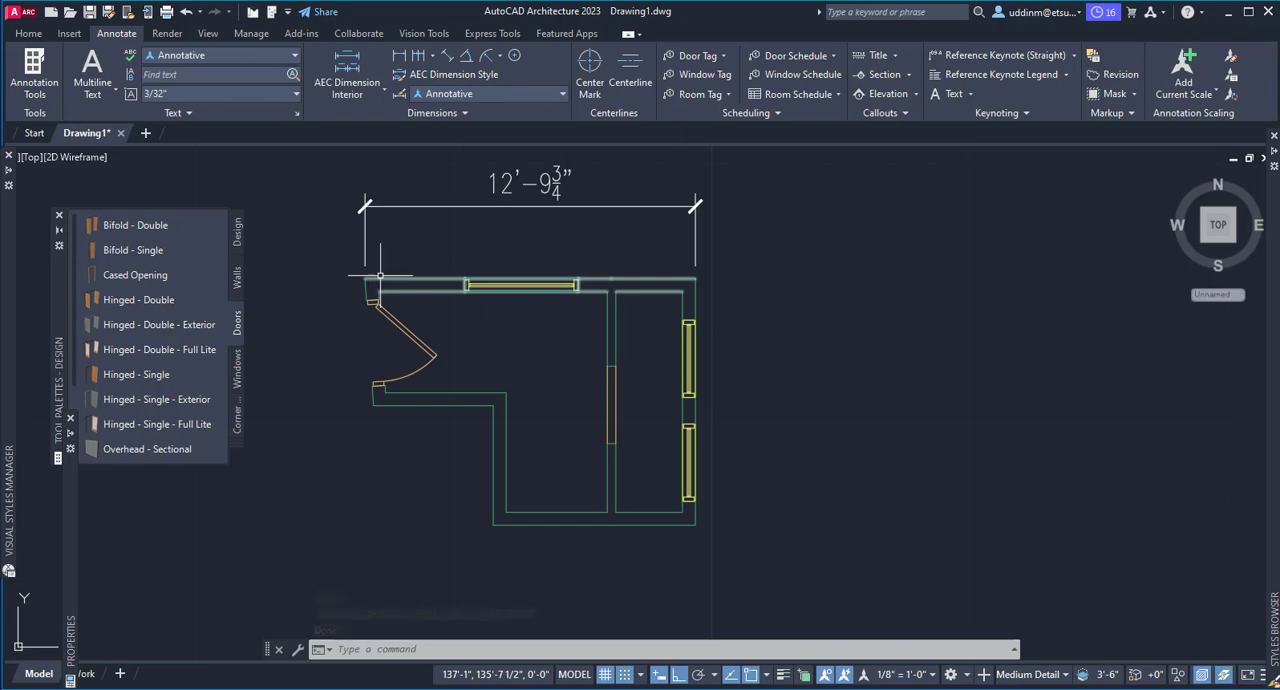
Dimension from the upper wall's left outer corner to the window's left edge, placing the dimension line about 1'-2 1/2" above the wall
{"action": "left_click", "coordinate": [410, 62]}
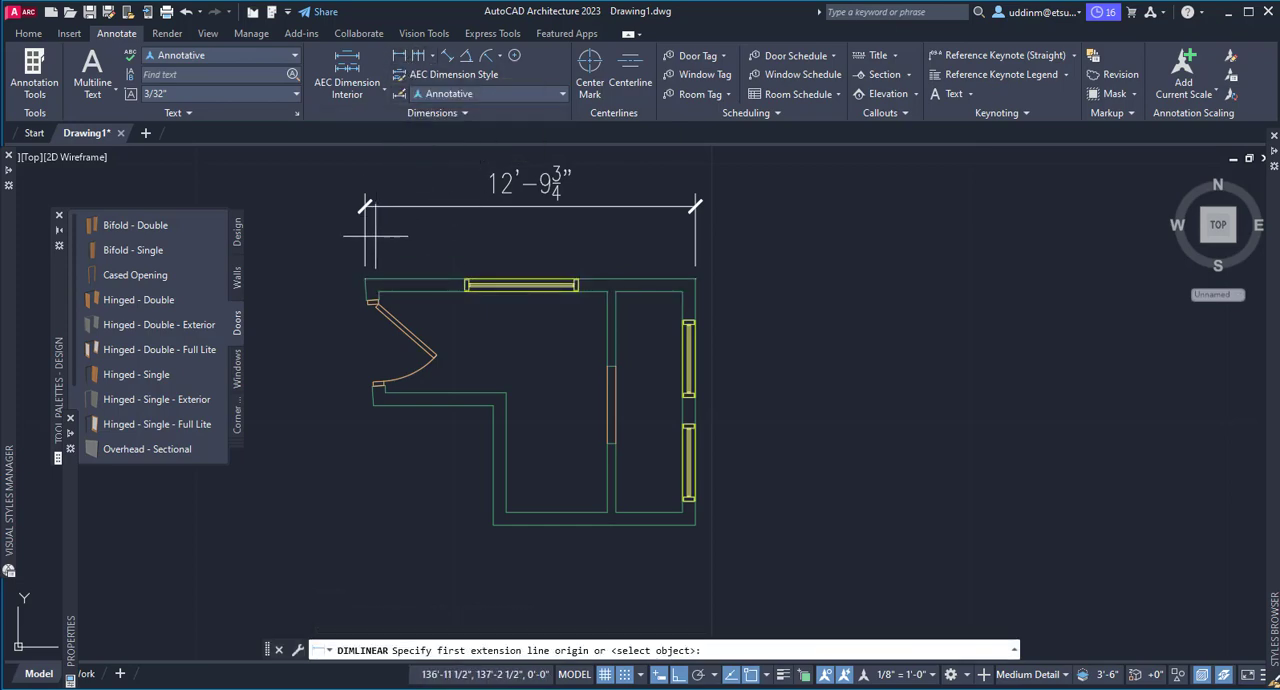
{"action": "left_click", "coordinate": [366, 279]}
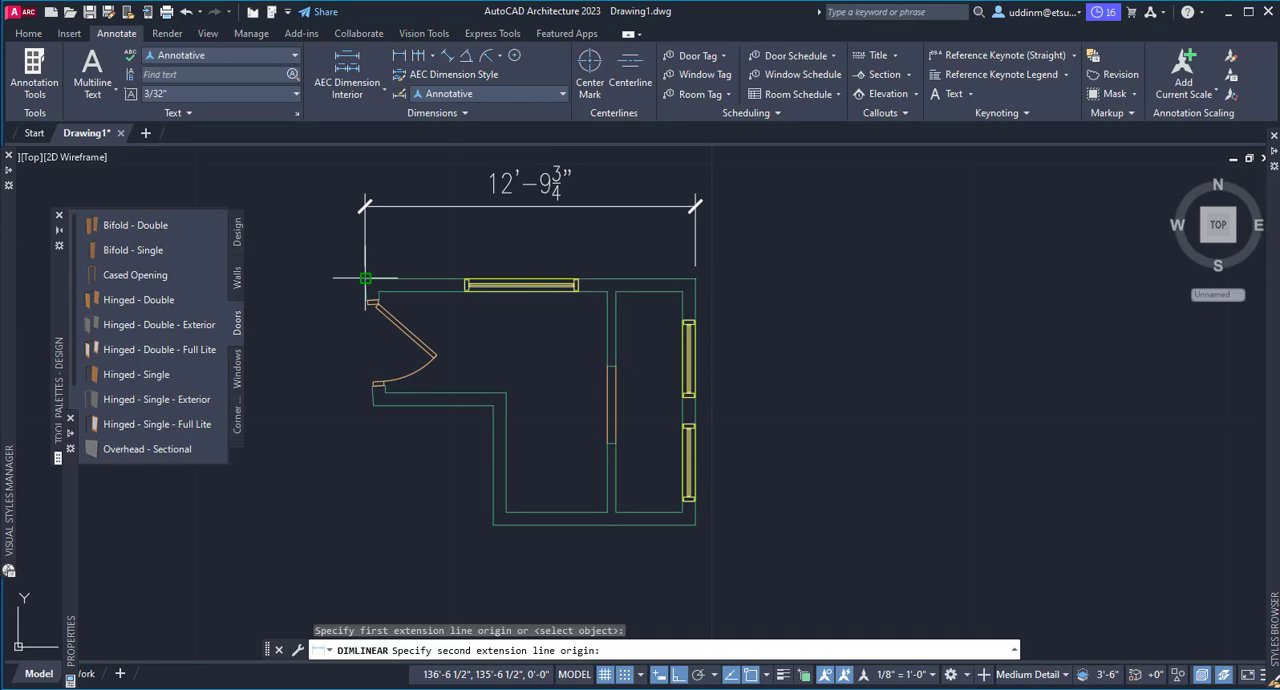
{"action": "left_click", "coordinate": [464, 279]}
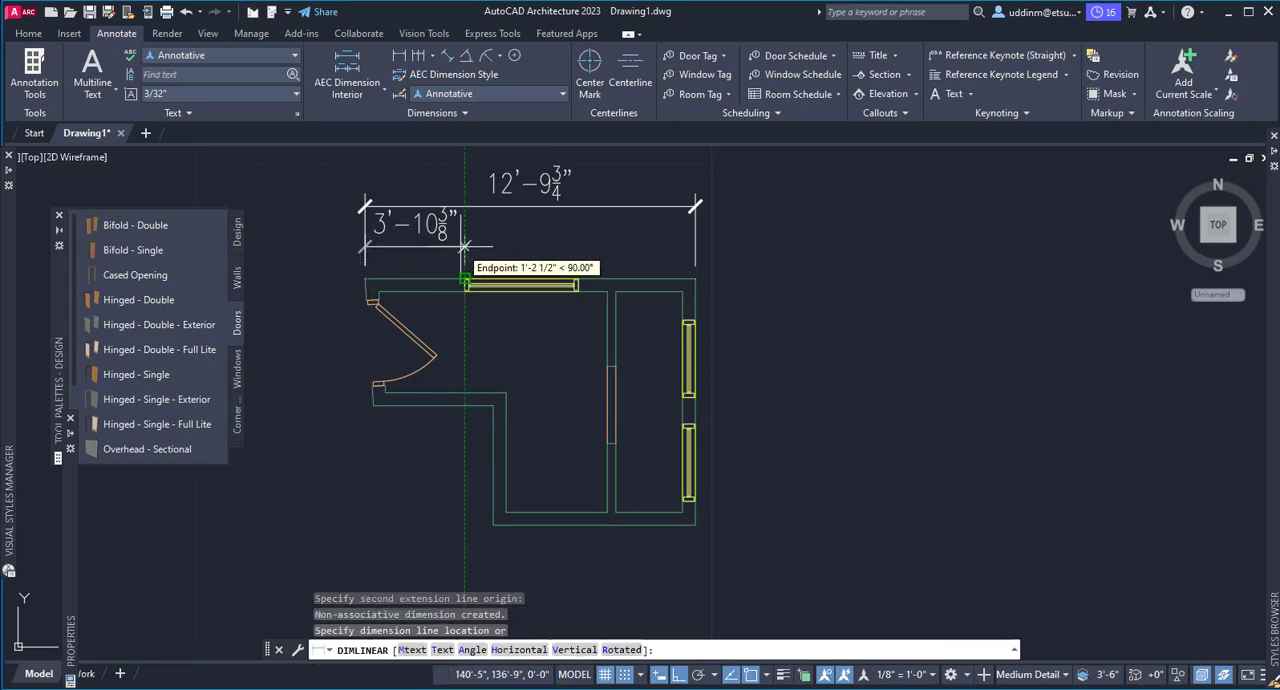
{"action": "left_click", "coordinate": [464, 246]}
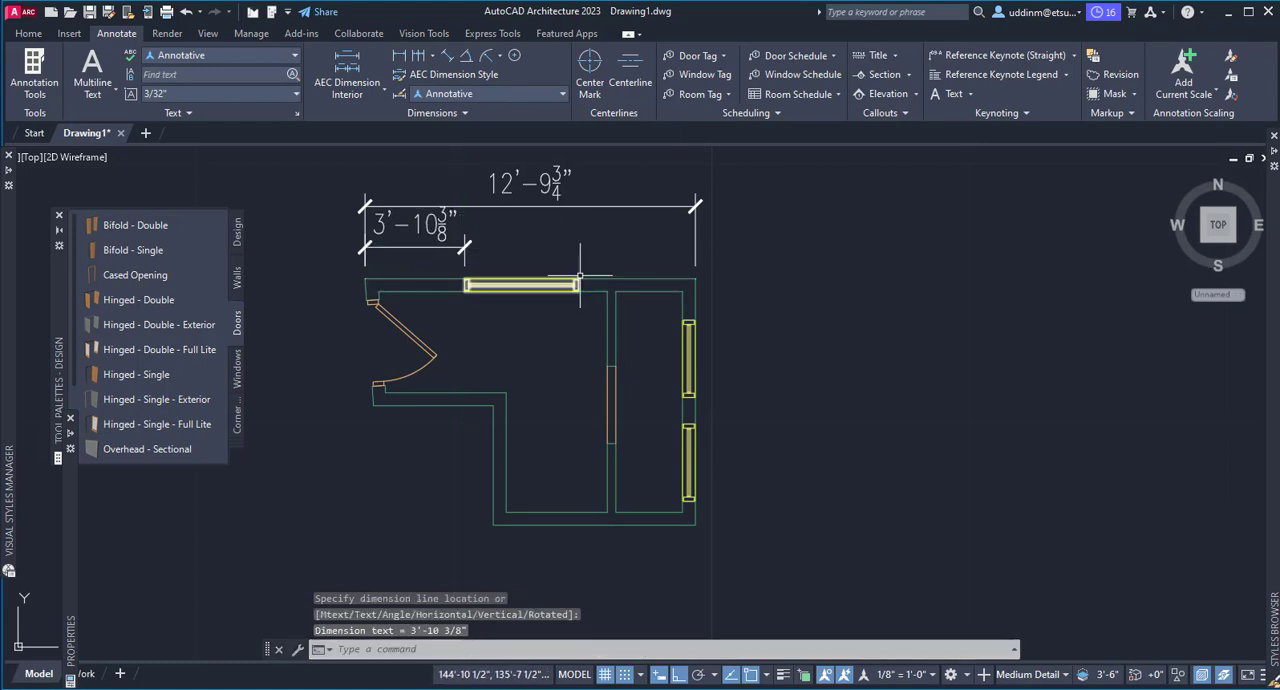
Dimension from the upper window's right edge to the wall's right outer corner, with the line about 1'-2 1/2" above the wall
{"action": "left_click", "coordinate": [401, 56]}
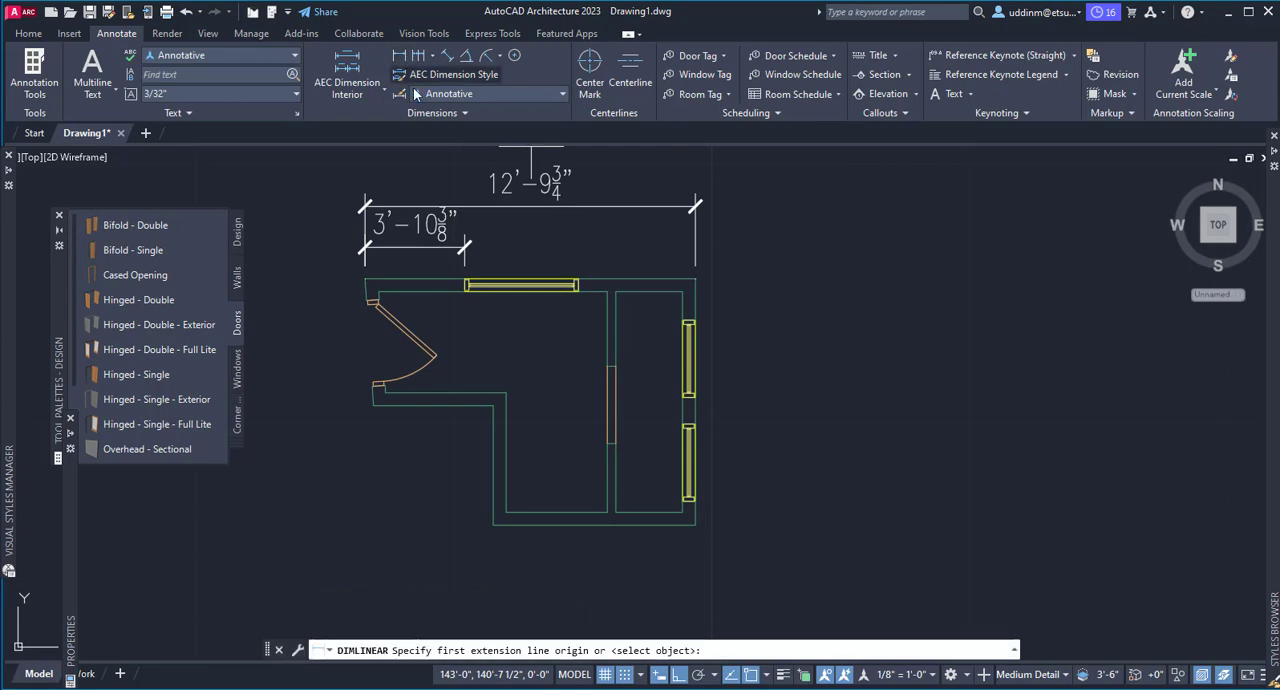
{"action": "left_click", "coordinate": [578, 280]}
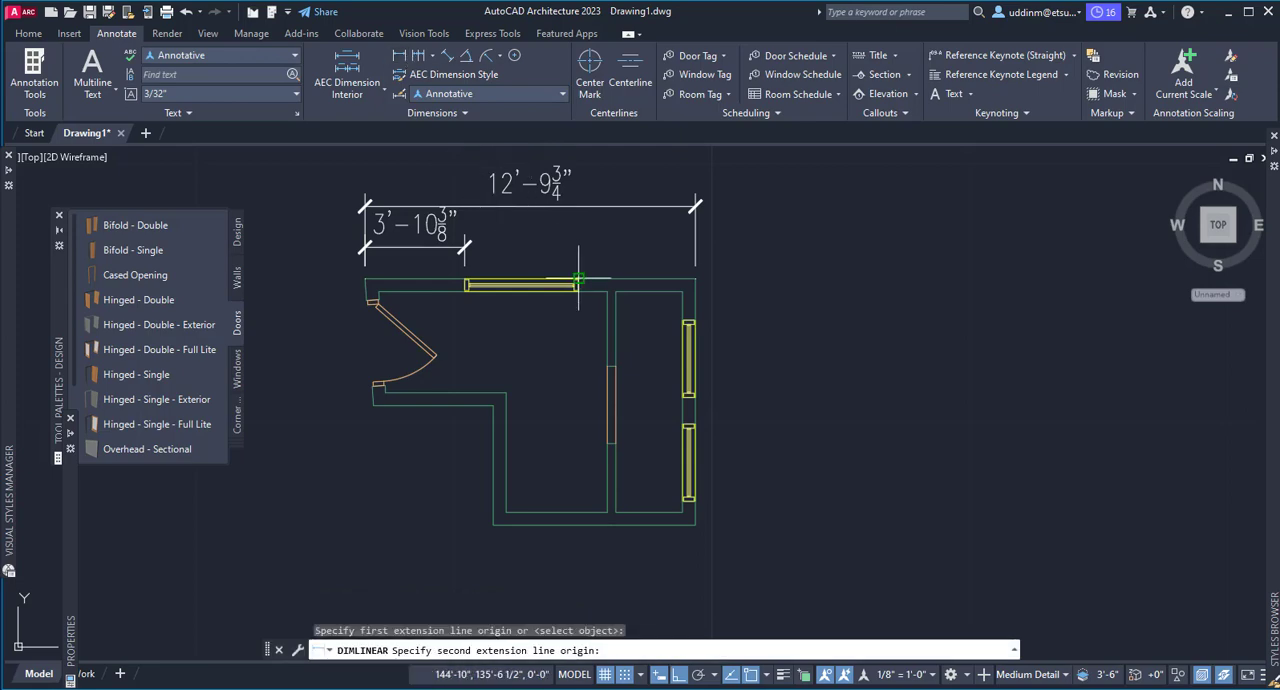
{"action": "left_click", "coordinate": [695, 279]}
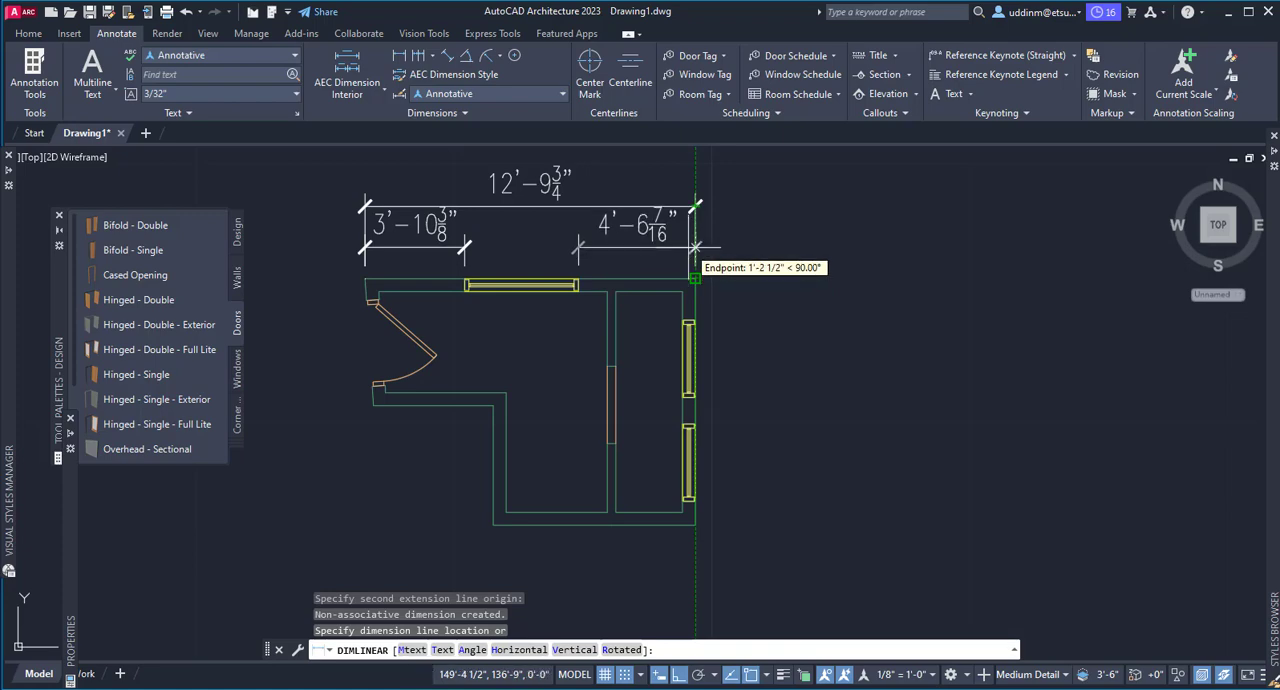
{"action": "left_click", "coordinate": [696, 245]}
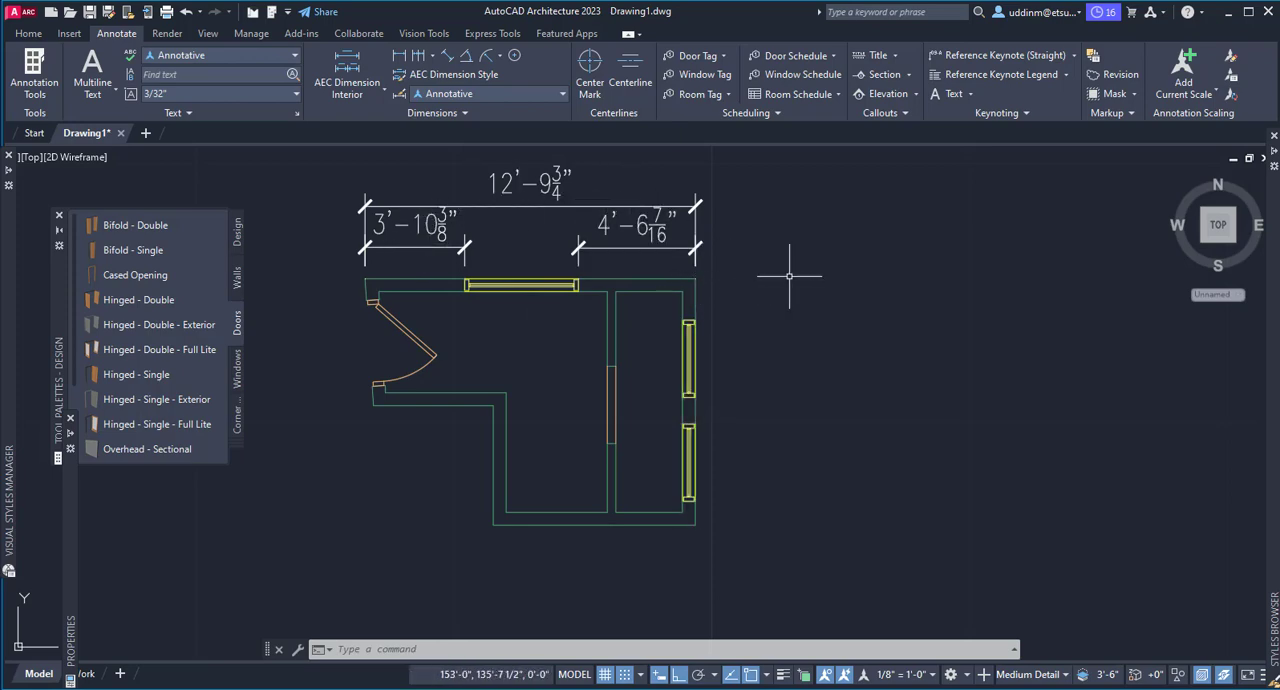
Add a vertical linear dimension for the right wall's full outer length, placed outside the plan
{"action": "left_click", "coordinate": [398, 57]}
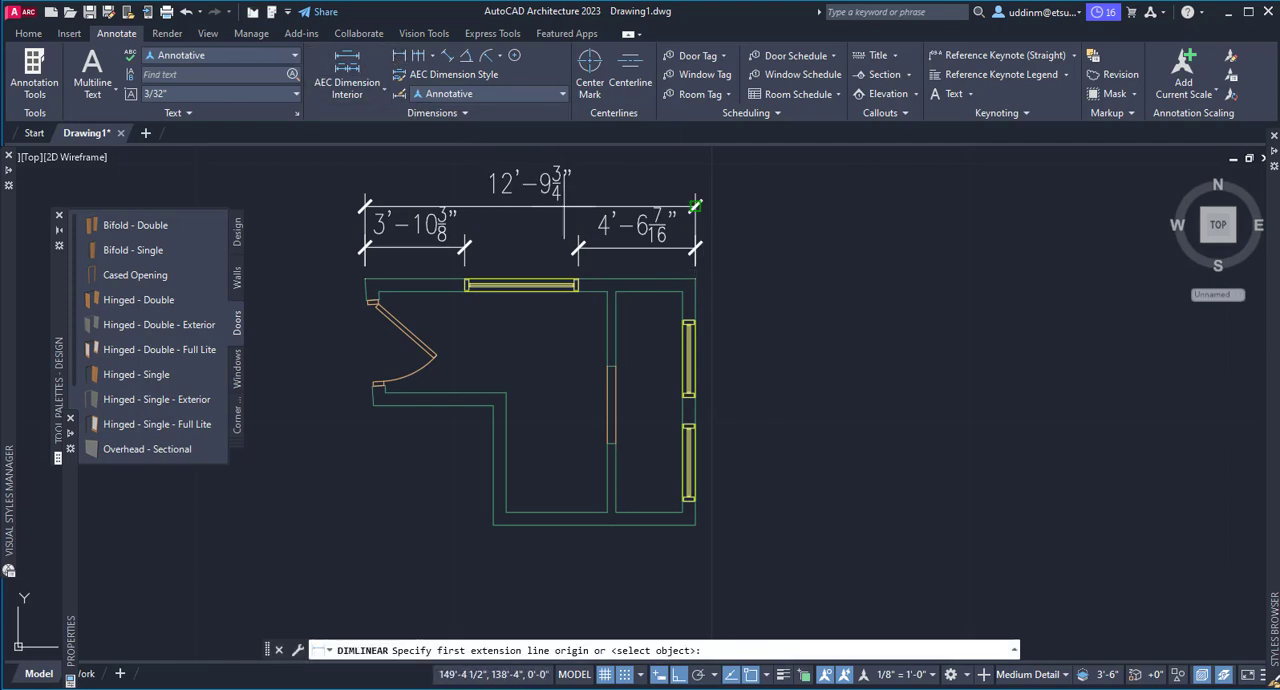
{"action": "left_click", "coordinate": [694, 278]}
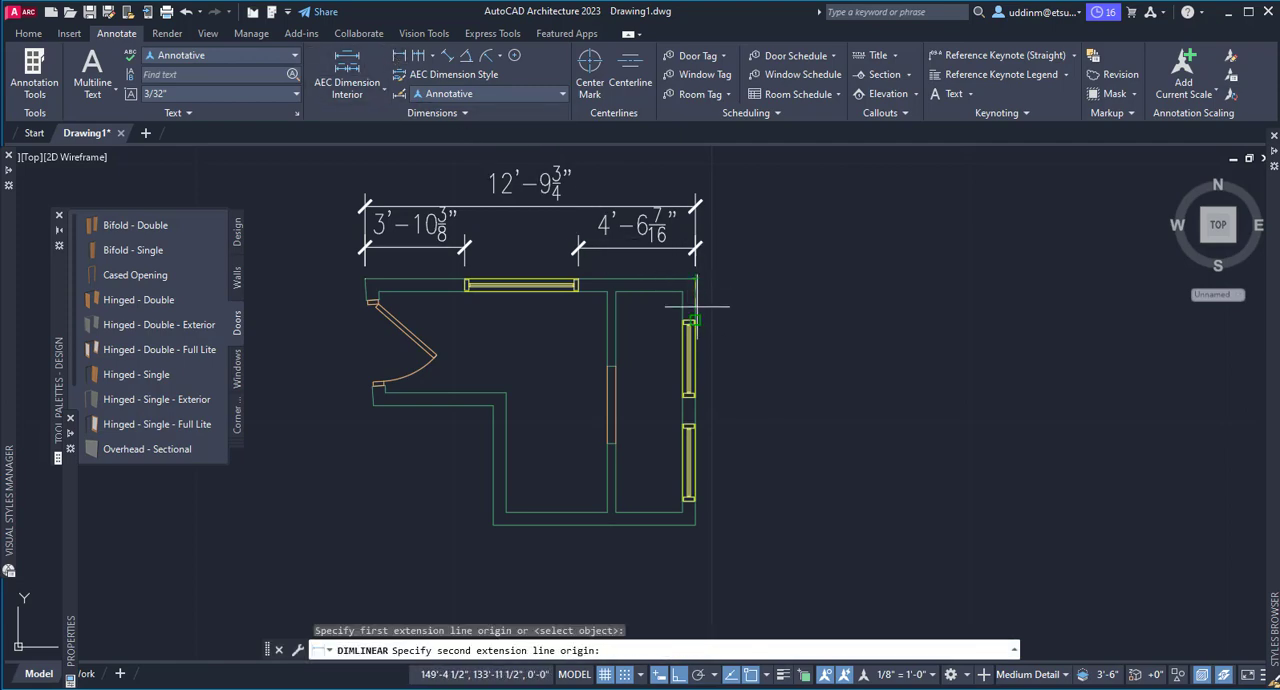
{"action": "left_click", "coordinate": [695, 524]}
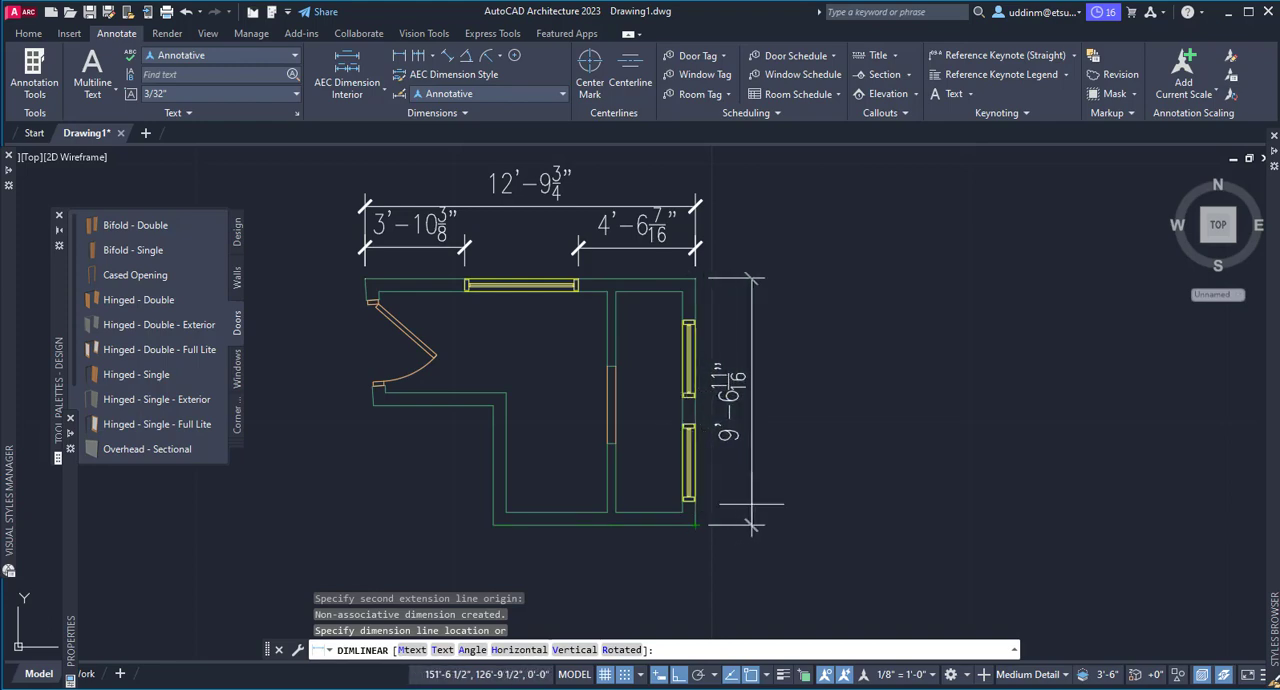
{"action": "left_click", "coordinate": [752, 503]}
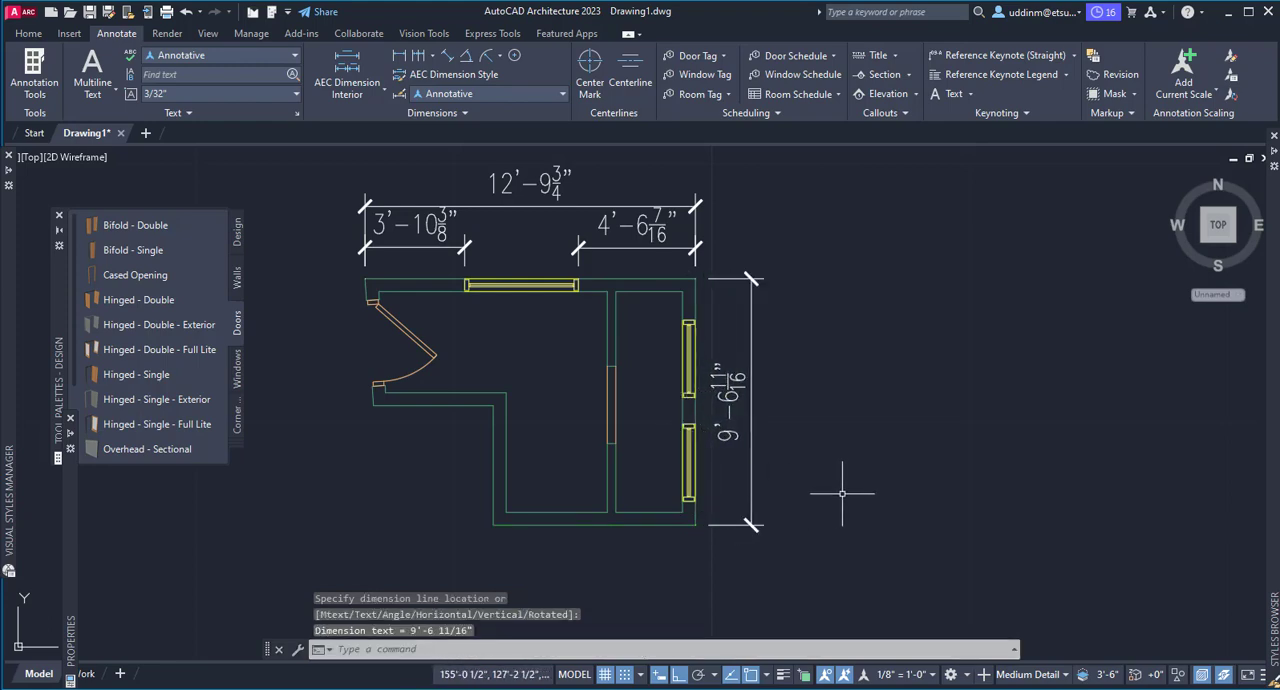
{"action": "key", "text": "Escape"}
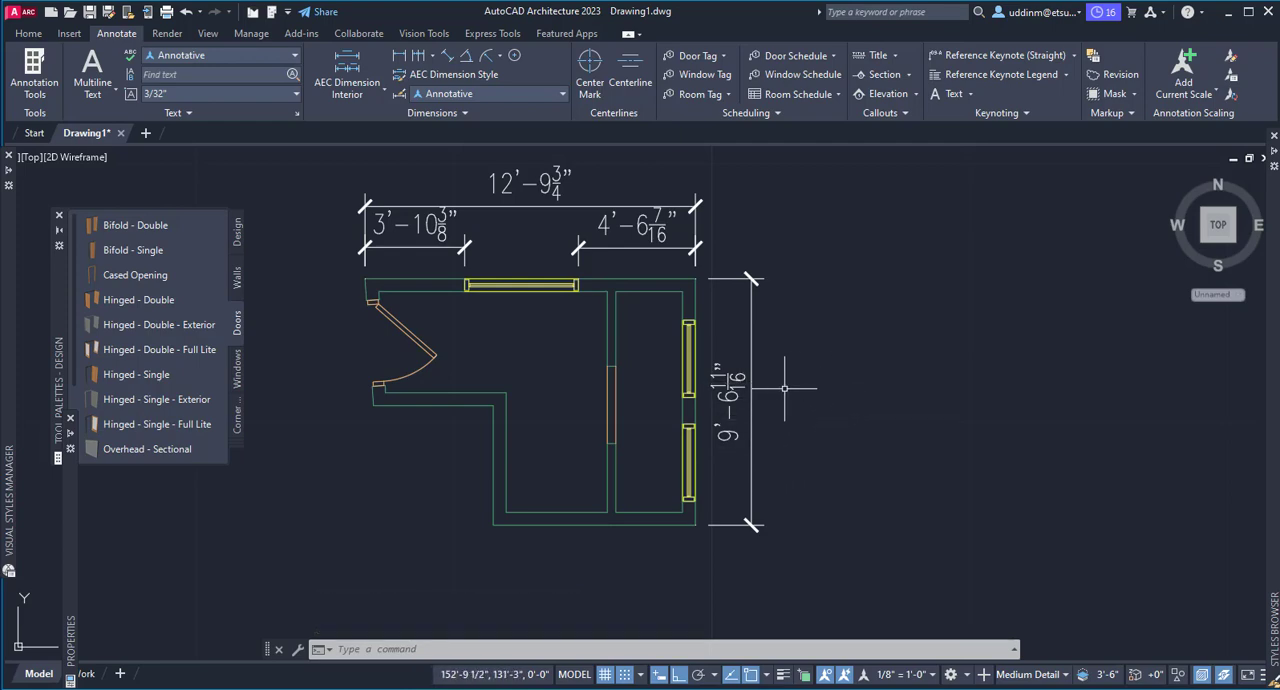
Set the precision of the right wall's vertical dimension to 0'-0 1/2"
{"action": "left_click", "coordinate": [728, 383]}
{"action": "right_click", "coordinate": [728, 253]}
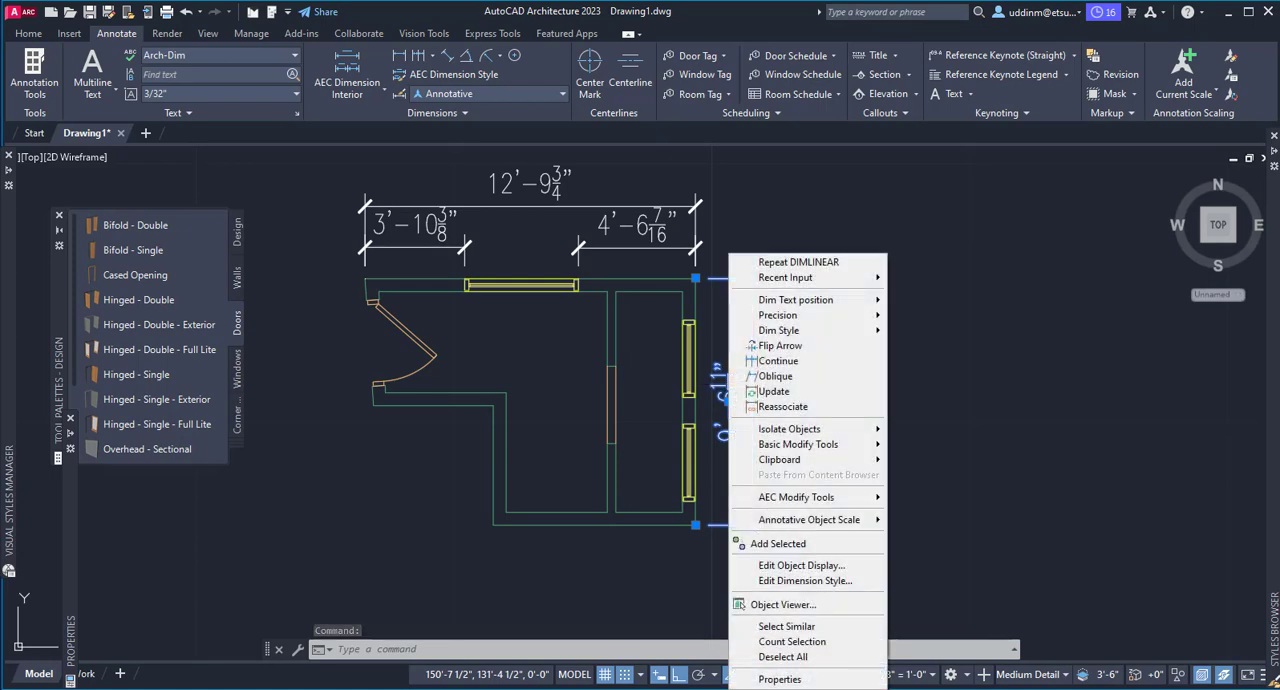
{"action": "mouse_move", "coordinate": [776, 318]}
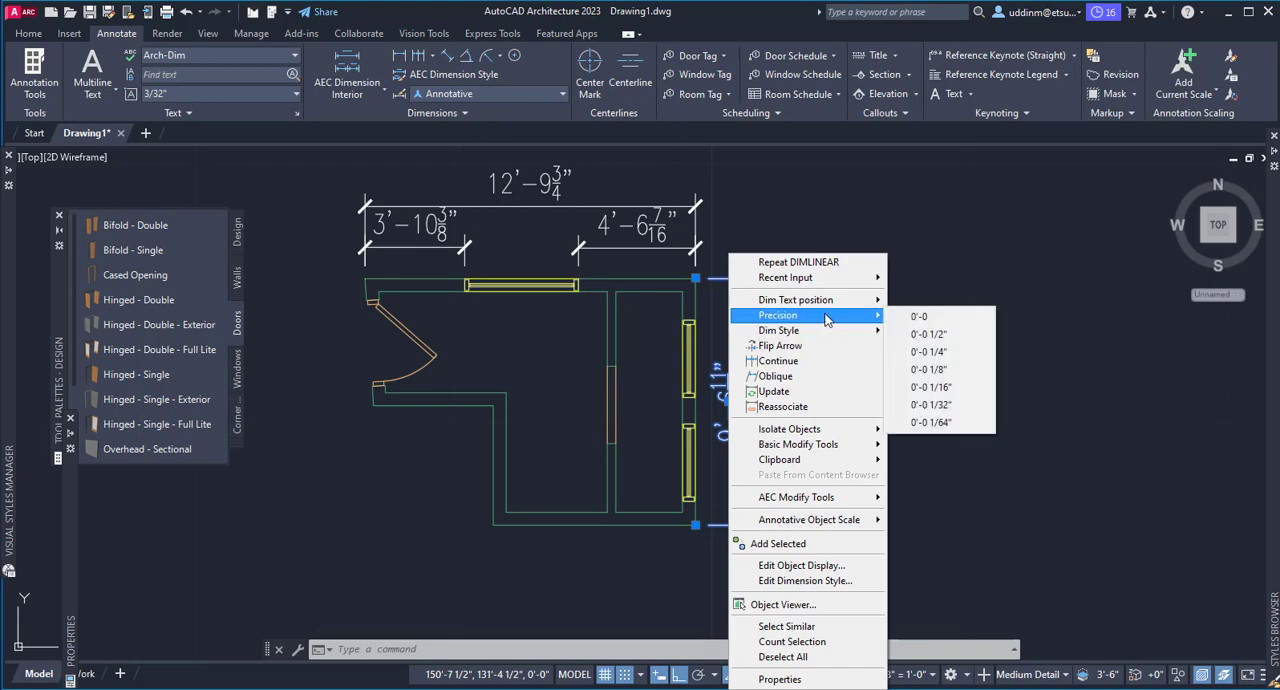
{"action": "left_click", "coordinate": [924, 336]}
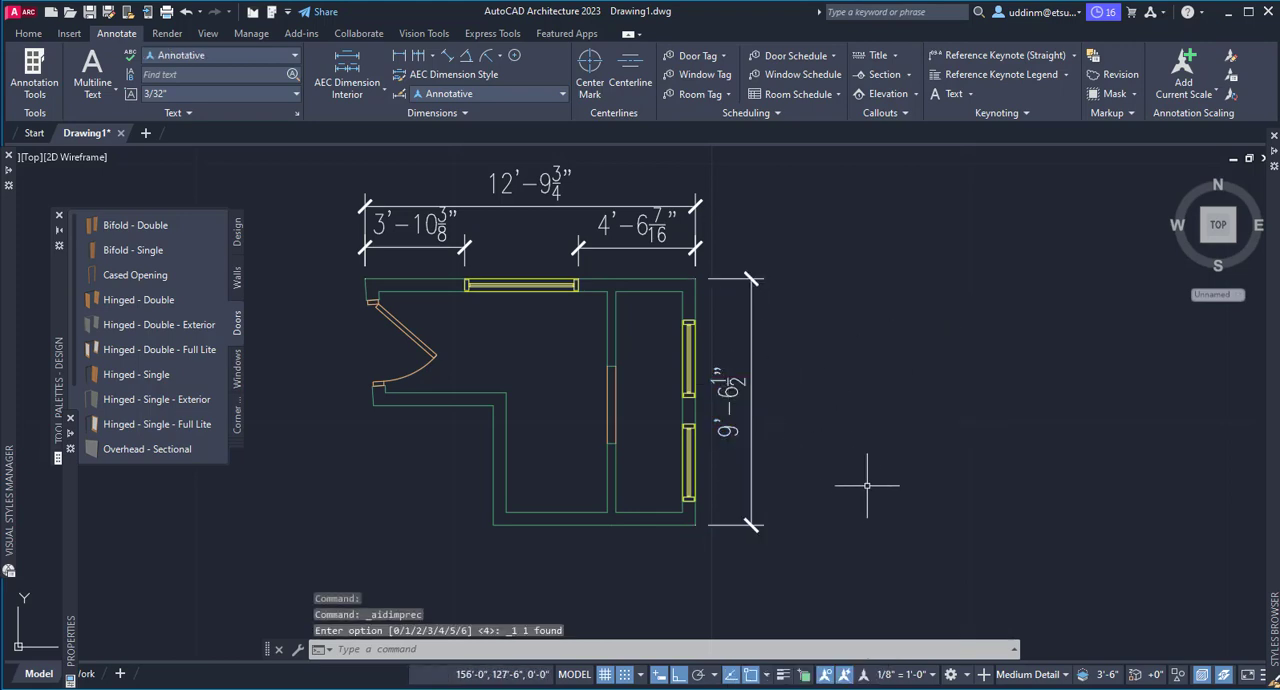
Set the precision of the dimension between the upper window and the right corner to 0'-0 1/2"
{"action": "left_click", "coordinate": [668, 217]}
{"action": "right_click", "coordinate": [658, 226]}
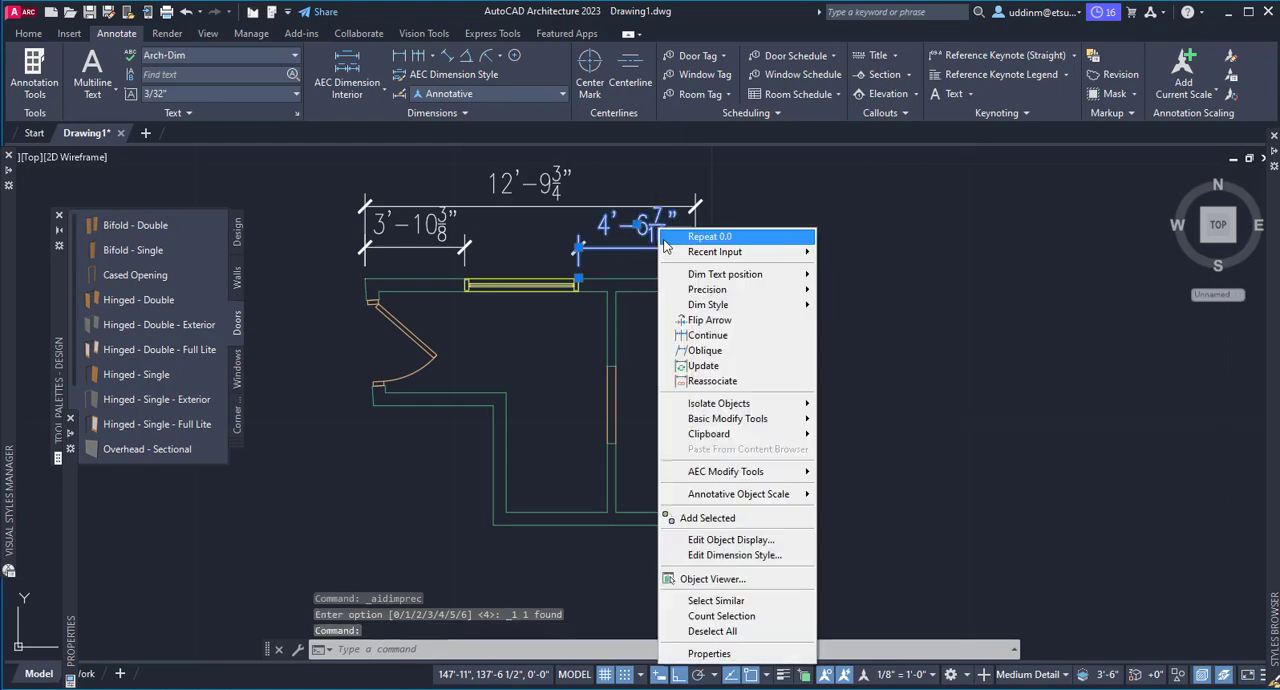
{"action": "mouse_move", "coordinate": [709, 291]}
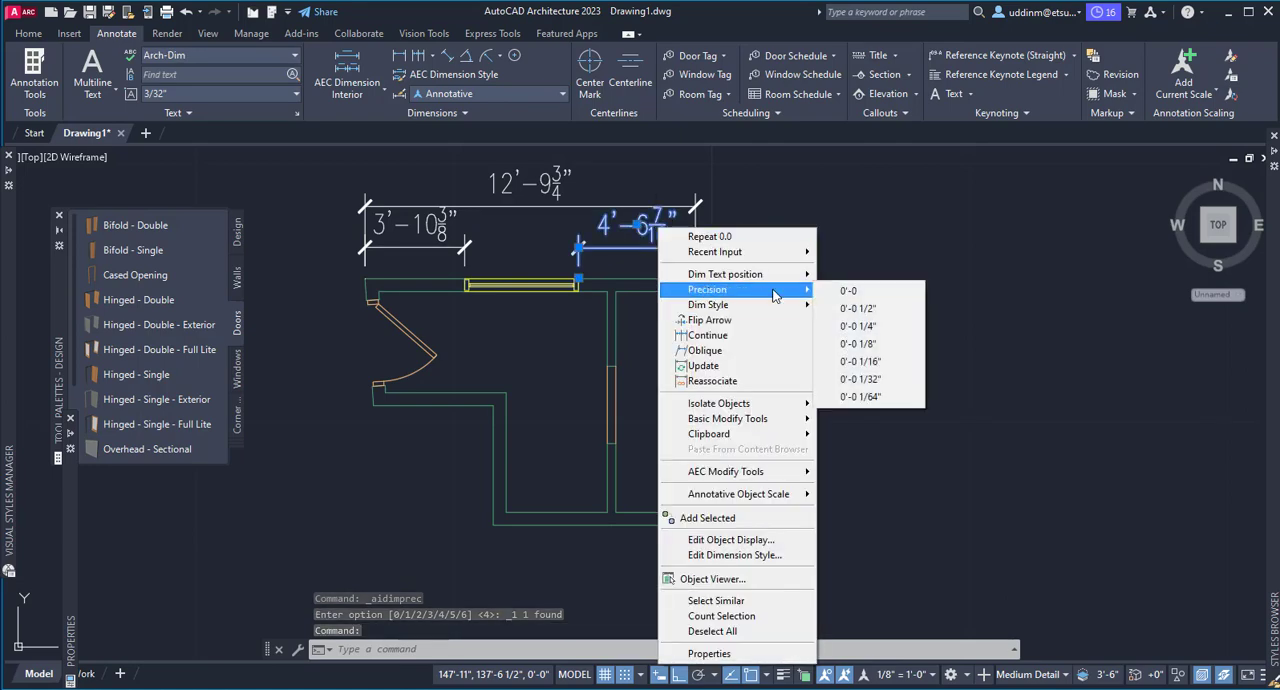
{"action": "left_click", "coordinate": [852, 308]}
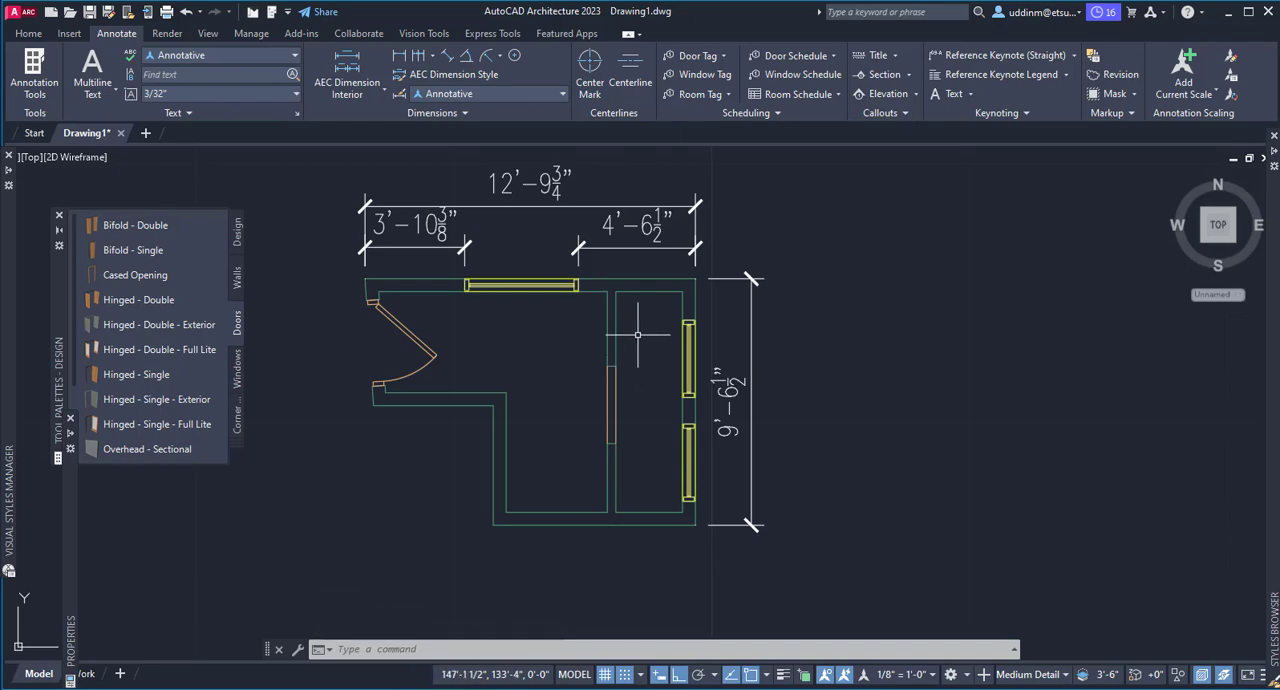
Add an angular dimension between the lower-left vertical wall and the bottom wall, placing its arc inside the room
{"action": "left_click", "coordinate": [468, 58]}
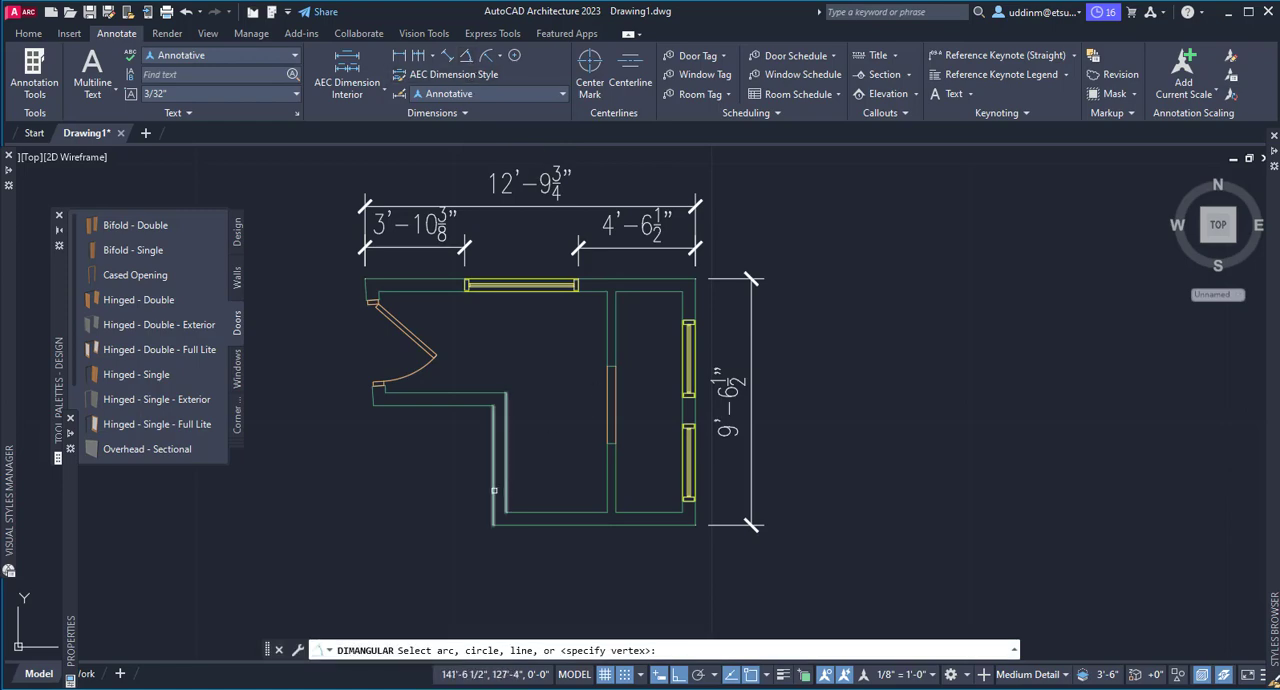
{"action": "left_click", "coordinate": [497, 490]}
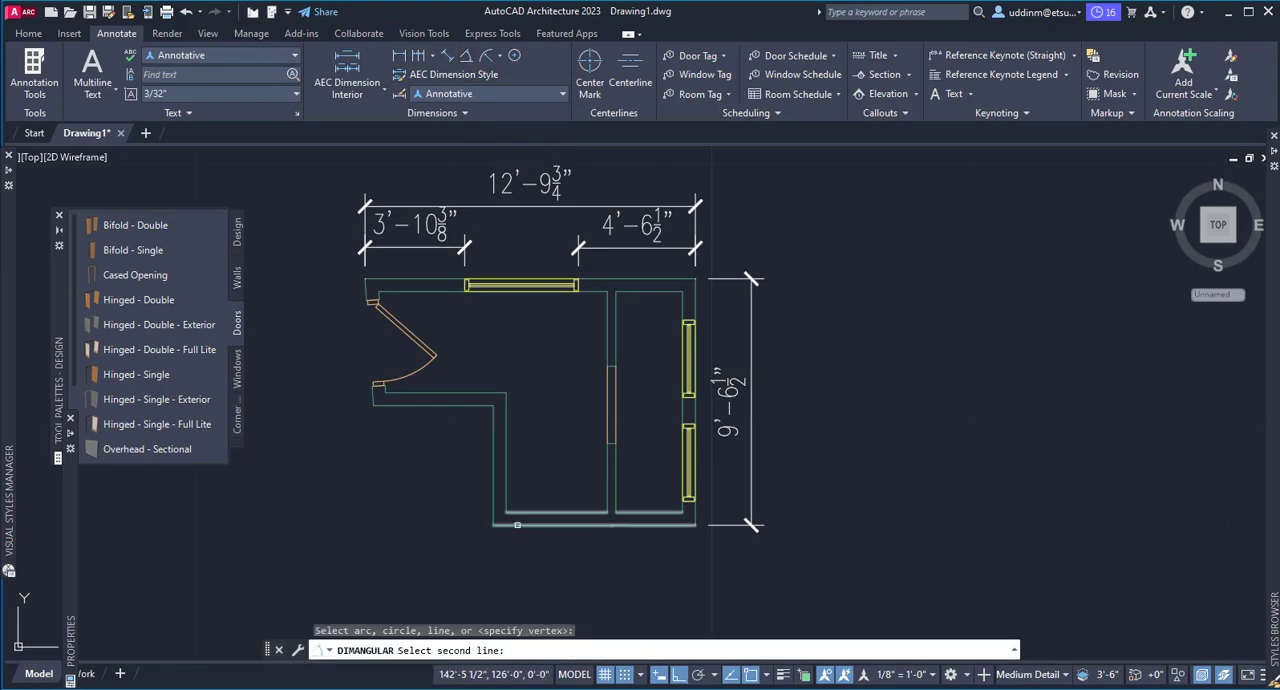
{"action": "left_click", "coordinate": [505, 520]}
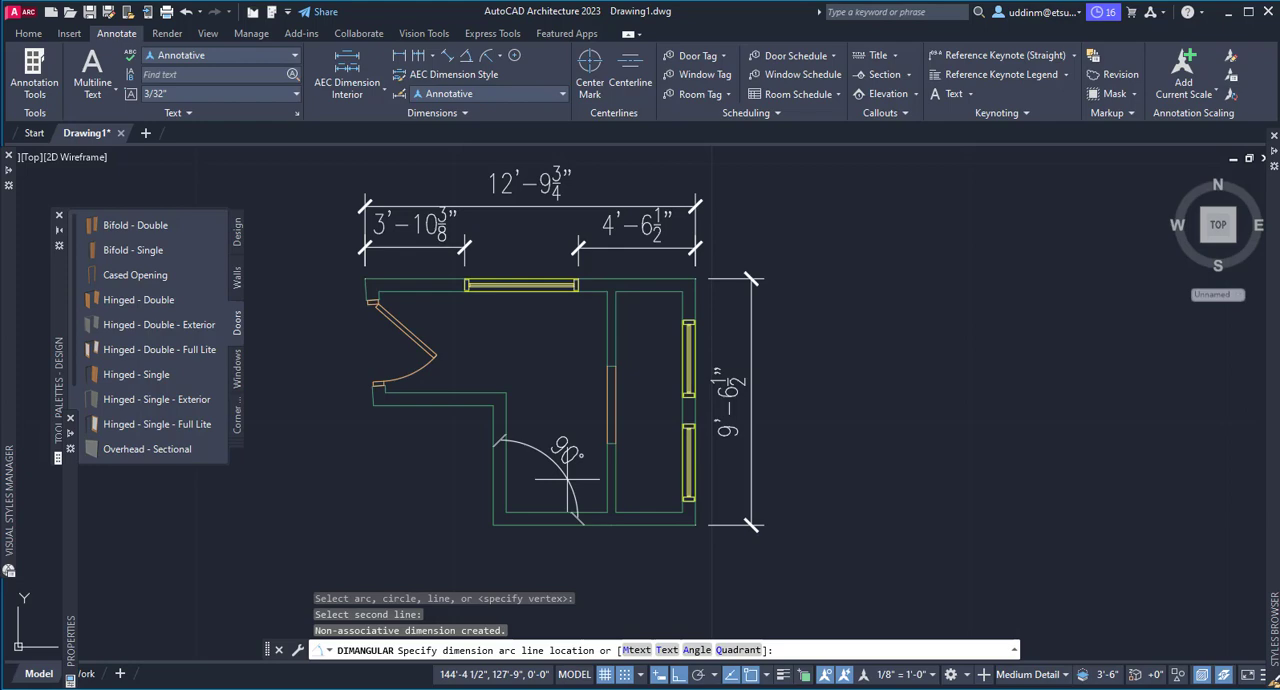
{"action": "left_click", "coordinate": [567, 479]}
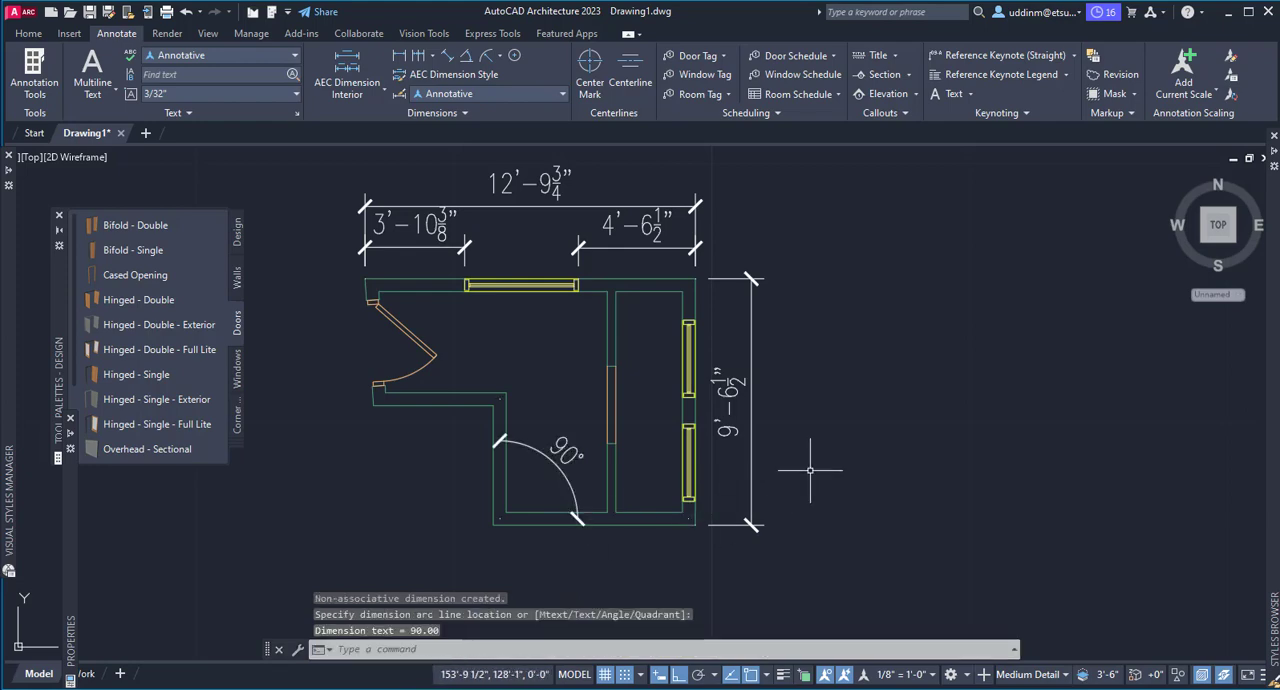